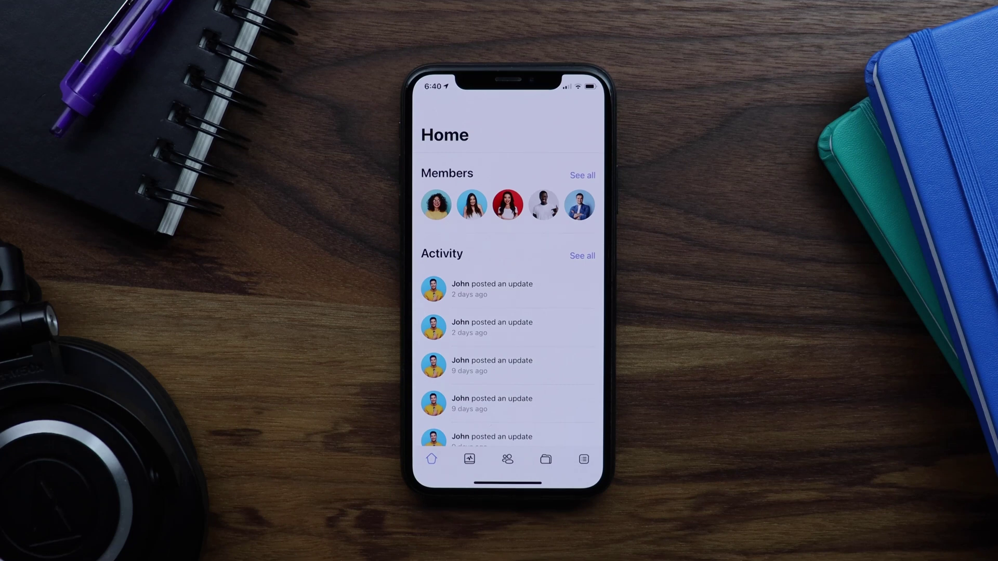
# - Show the Members list and open a member's action sheet with Remove Connection, Unfollow and Message
pyautogui.click(508, 459)
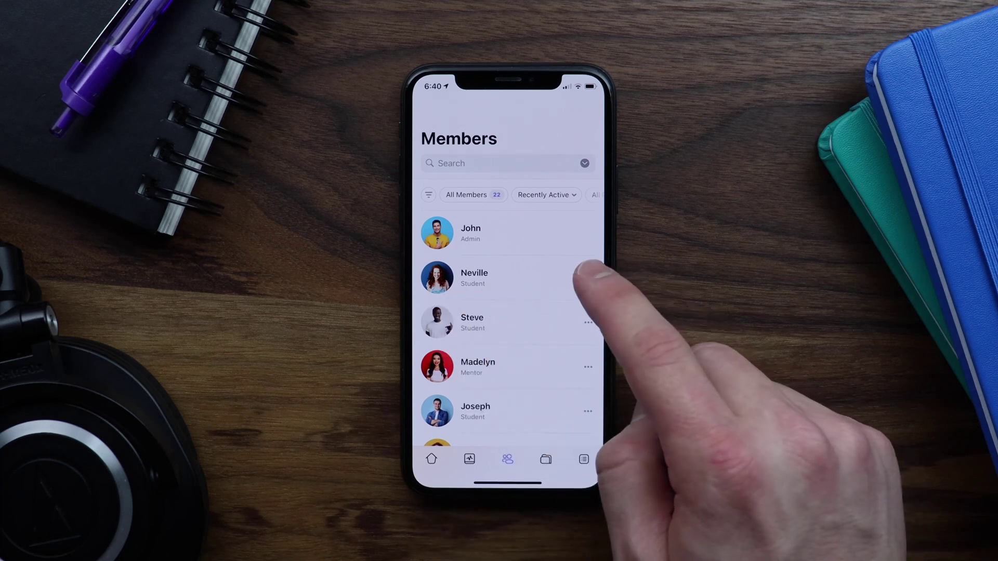
pyautogui.click(588, 278)
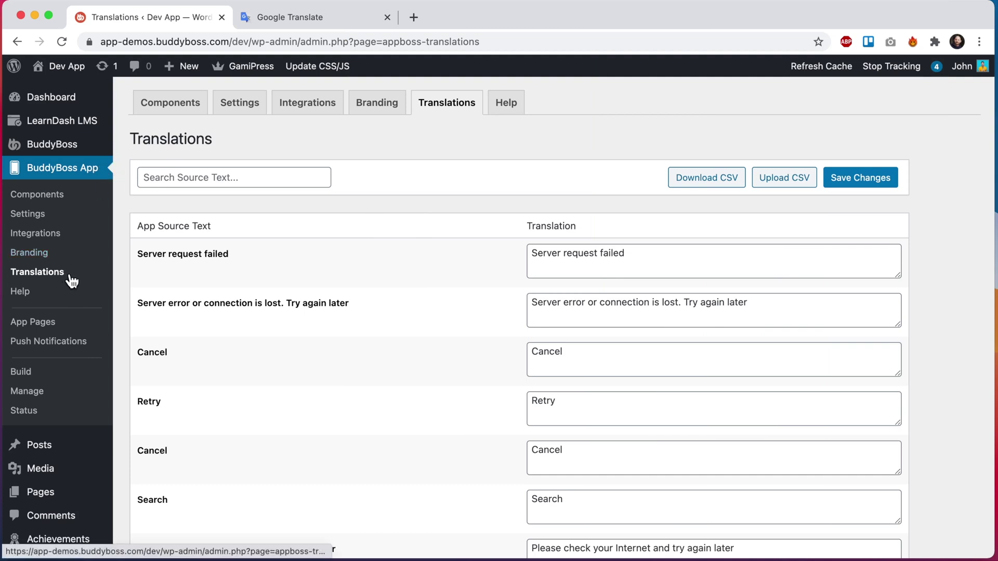
# - Filter the BuddyBoss App Translations table by the source text 'remove connection'
pyautogui.moveTo(251, 253)
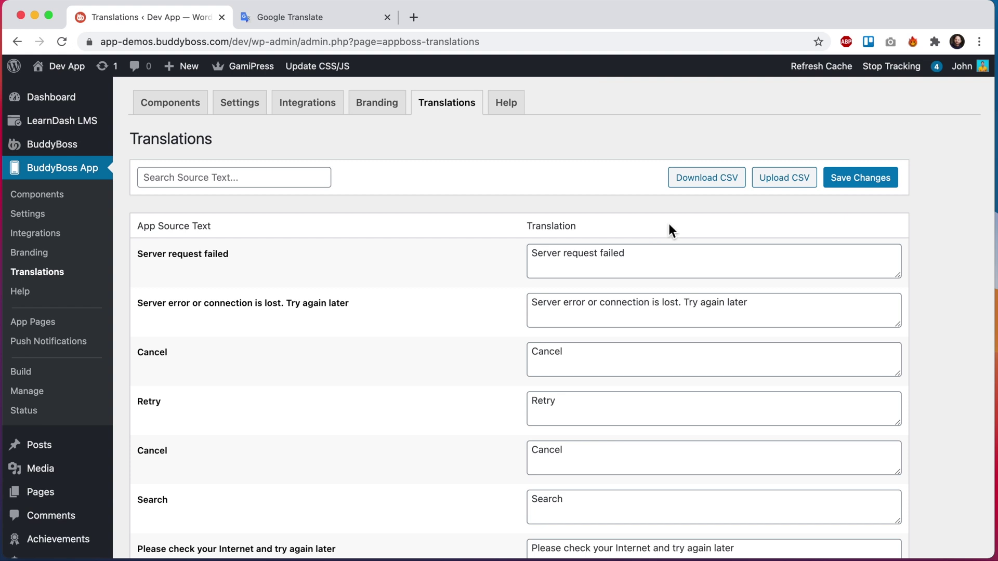
pyautogui.click(301, 182)
pyautogui.write('remove ')
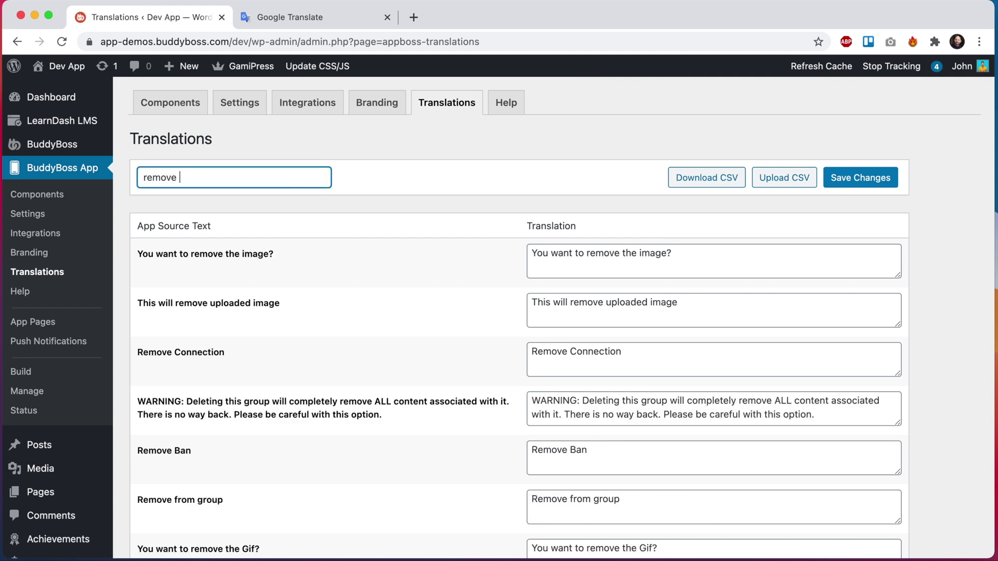
pyautogui.write('connection')
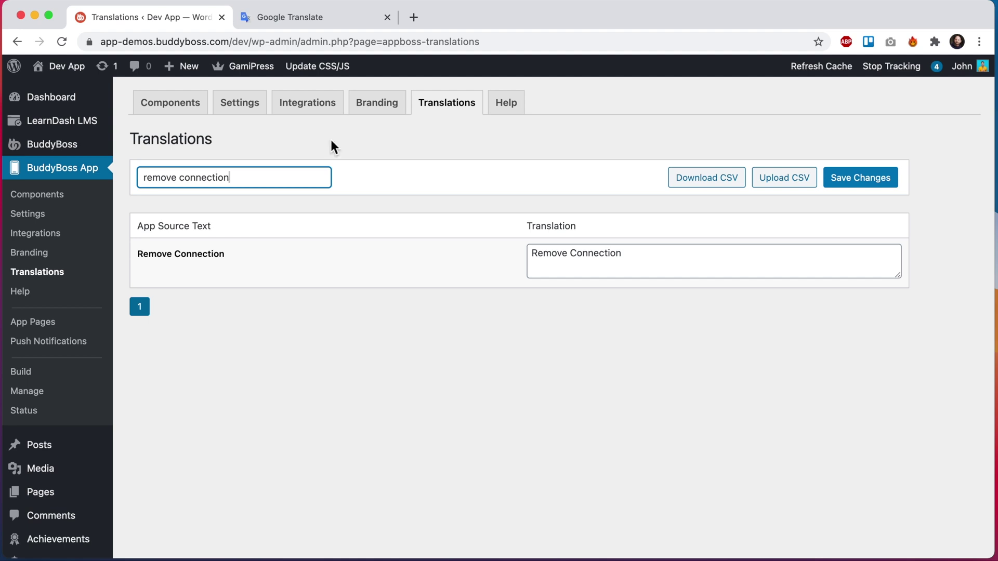
pyautogui.click(301, 21)
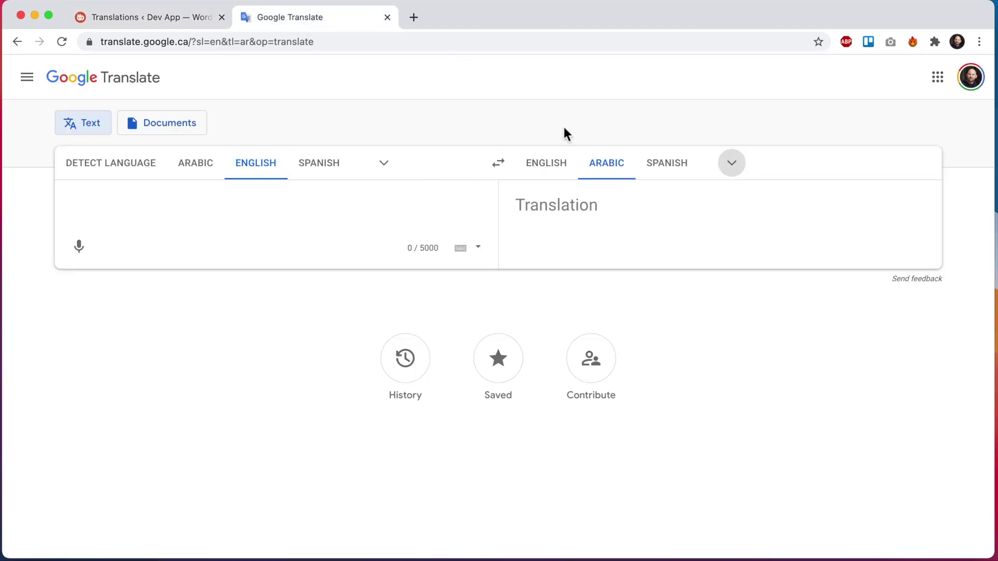
# - Translate 'remove connection' into Arabic (إزالة الاتصال) and copy the result
pyautogui.click(235, 209)
pyautogui.write('remove con')
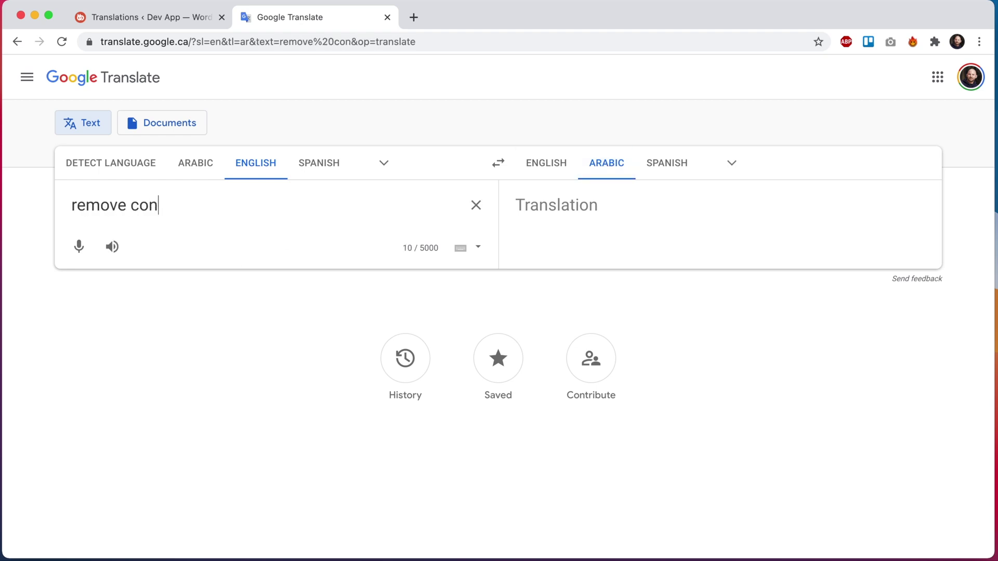
pyautogui.write('nection')
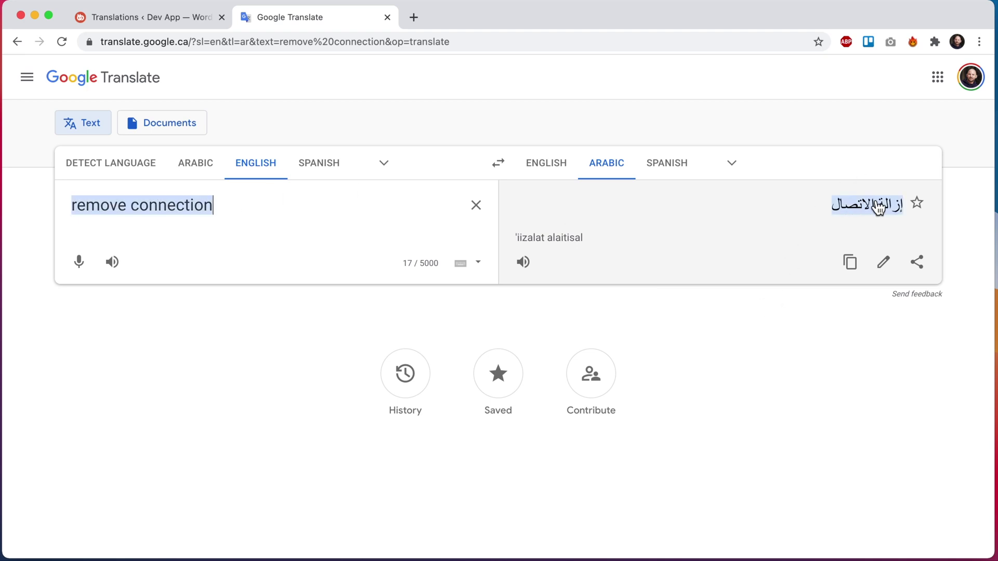
pyautogui.click(855, 267)
# - Replace the Remove Connection translation with the Arabic إزالة الاتصال and save
pyautogui.click(176, 21)
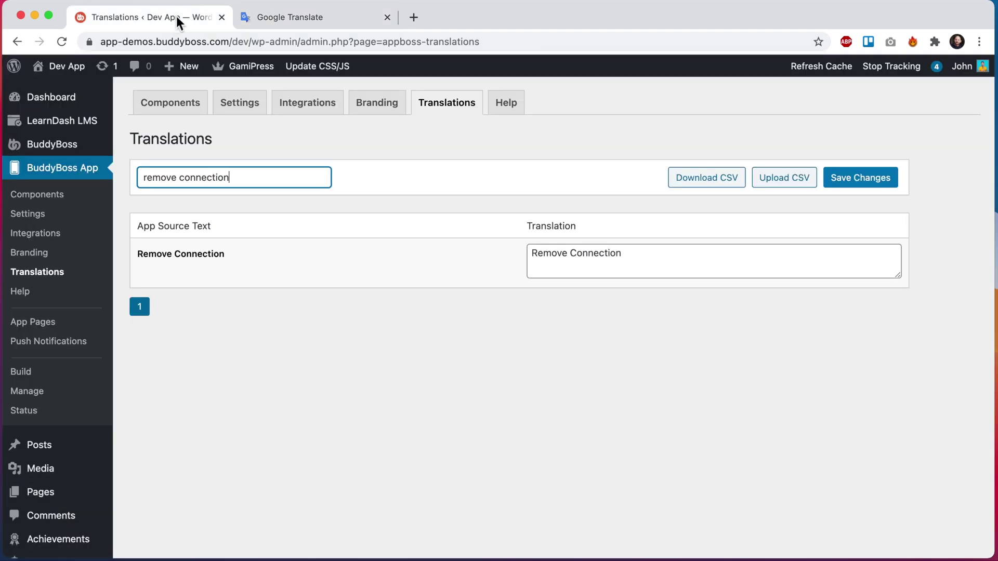
pyautogui.click(573, 268)
pyautogui.doubleClick(572, 268)
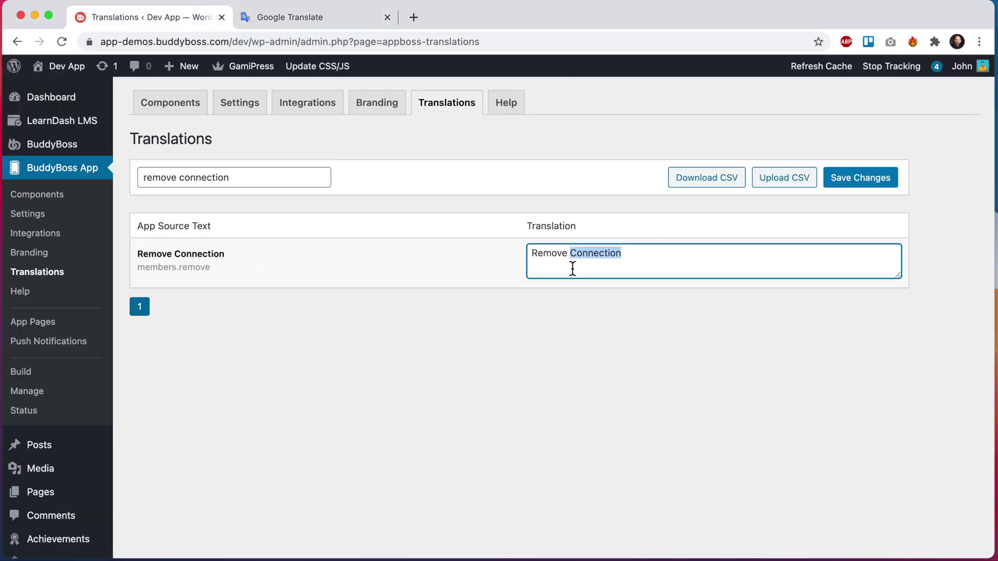
pyautogui.press('super+a')
pyautogui.press('BackSpace')
pyautogui.press('super+v')
pyautogui.click(598, 183)
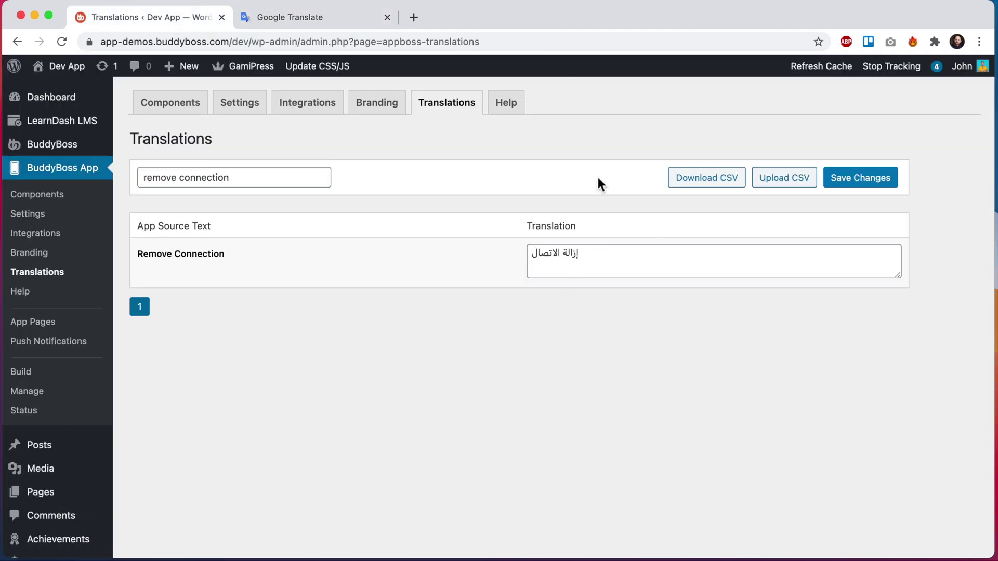
pyautogui.click(847, 177)
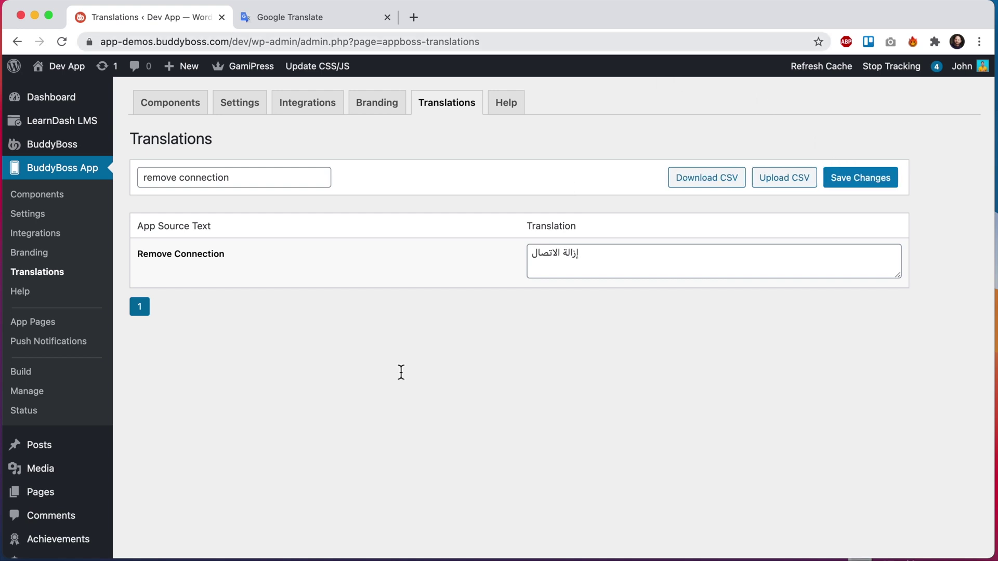
# - Search the translations for 'unfollow' and select the Unfollow source text
pyautogui.tripleClick(257, 178)
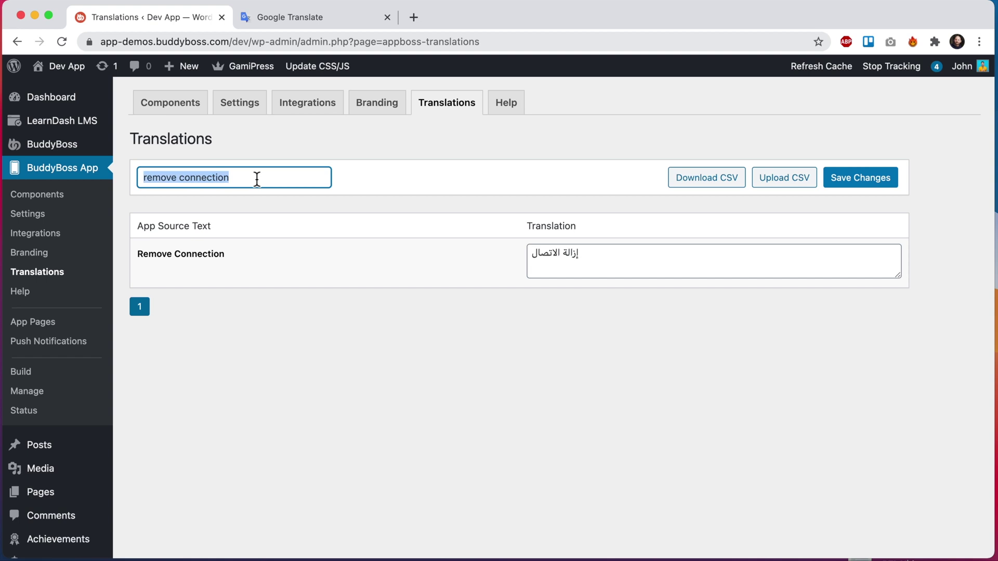
pyautogui.write('unfollow')
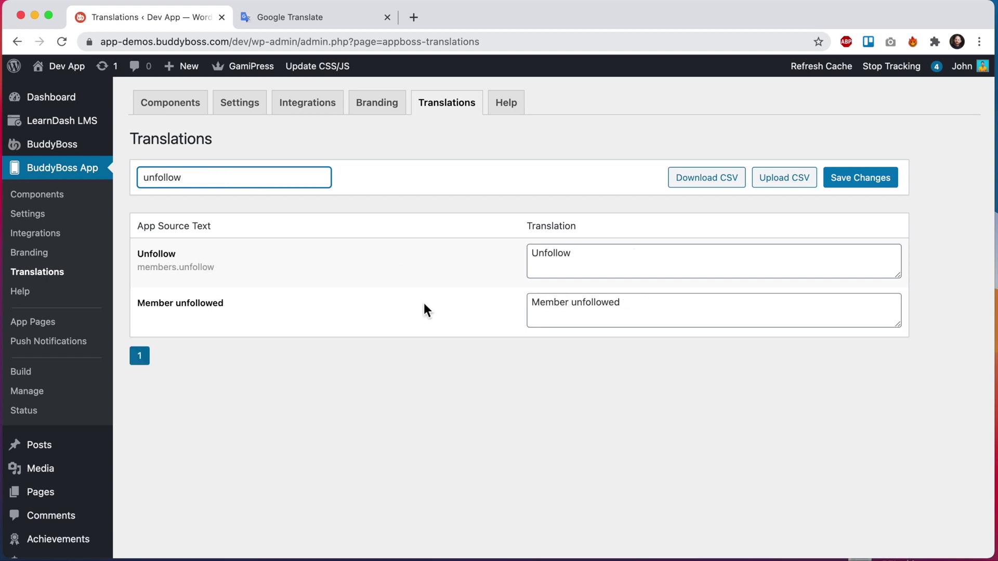
pyautogui.doubleClick(158, 251)
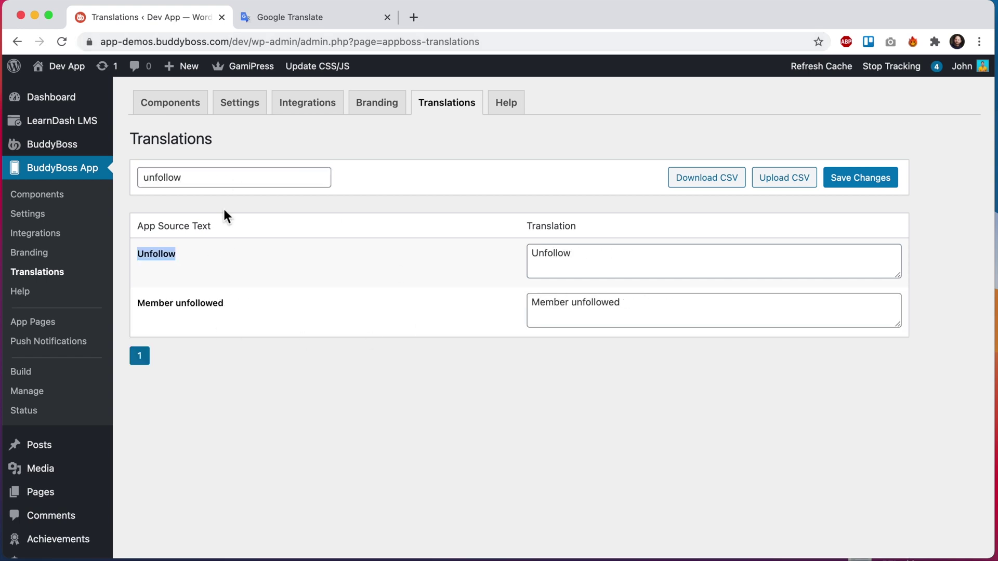
# - Switch the target language to Hebrew, translate 'Unfollow' (עקוב אחר) and copy it
pyautogui.click(272, 26)
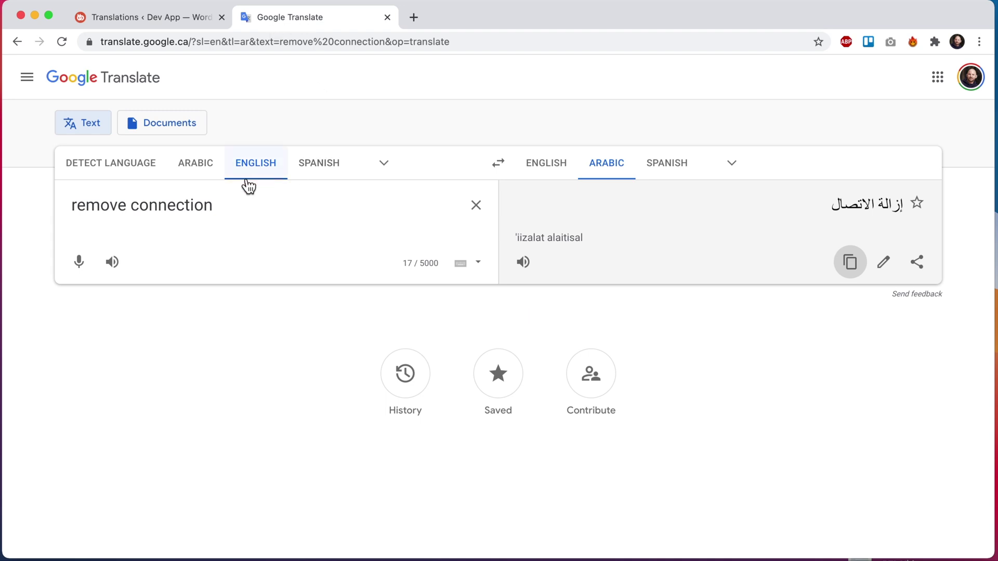
pyautogui.click(733, 166)
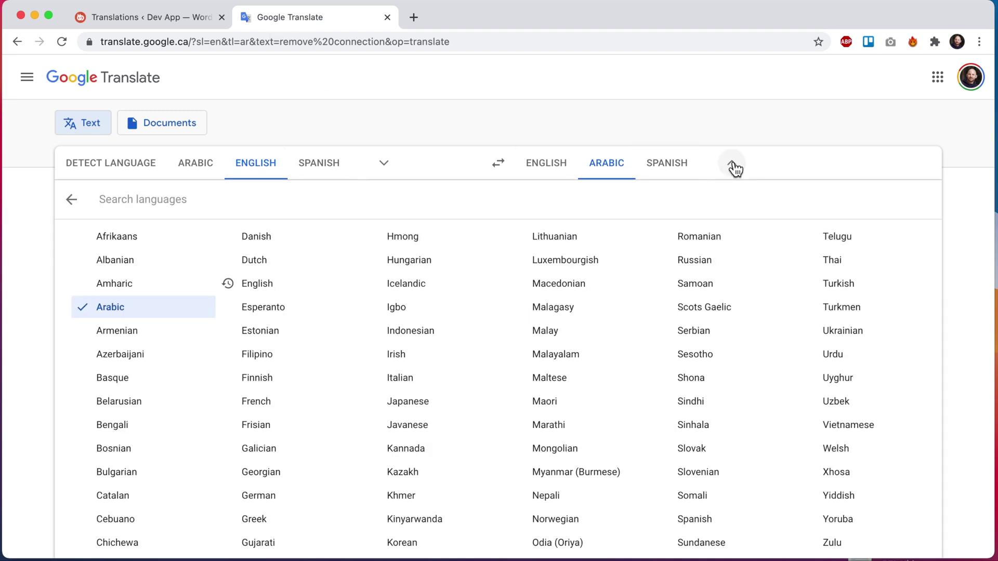
pyautogui.write('heb')
pyautogui.press('Return')
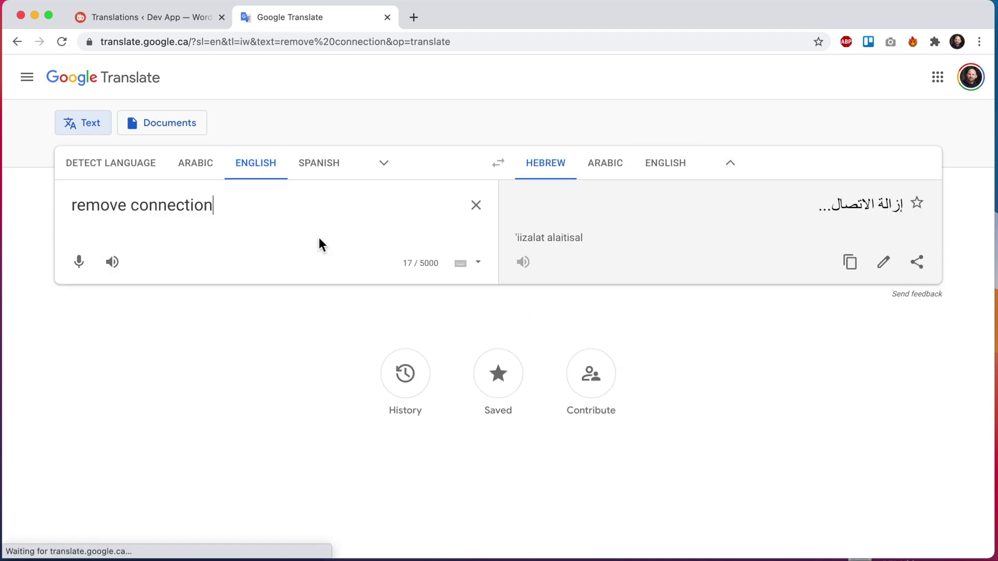
pyautogui.tripleClick(243, 212)
pyautogui.write('Unfollow')
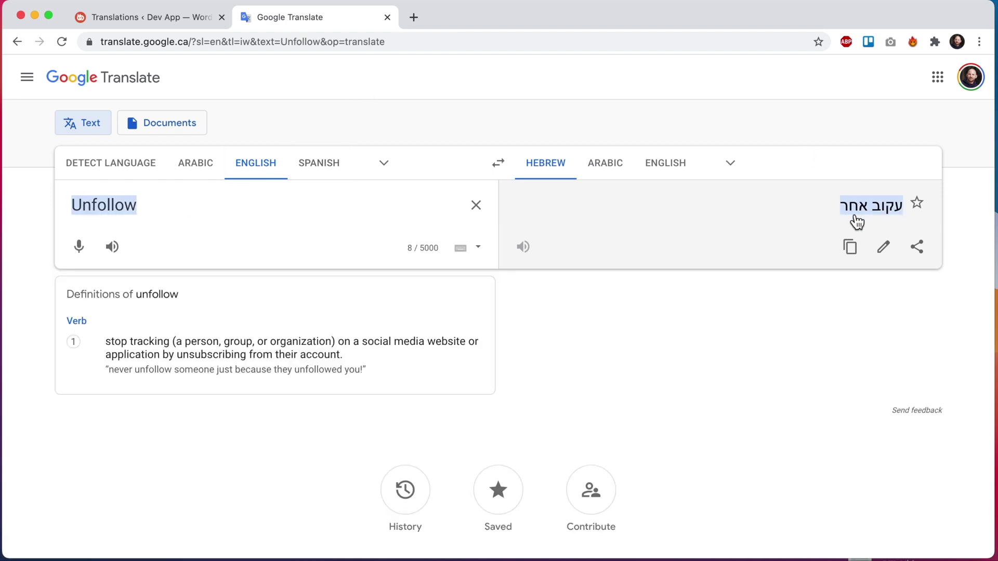
pyautogui.click(849, 247)
# - Paste עקוב אחר as the Unfollow translation and save the changes
pyautogui.click(176, 17)
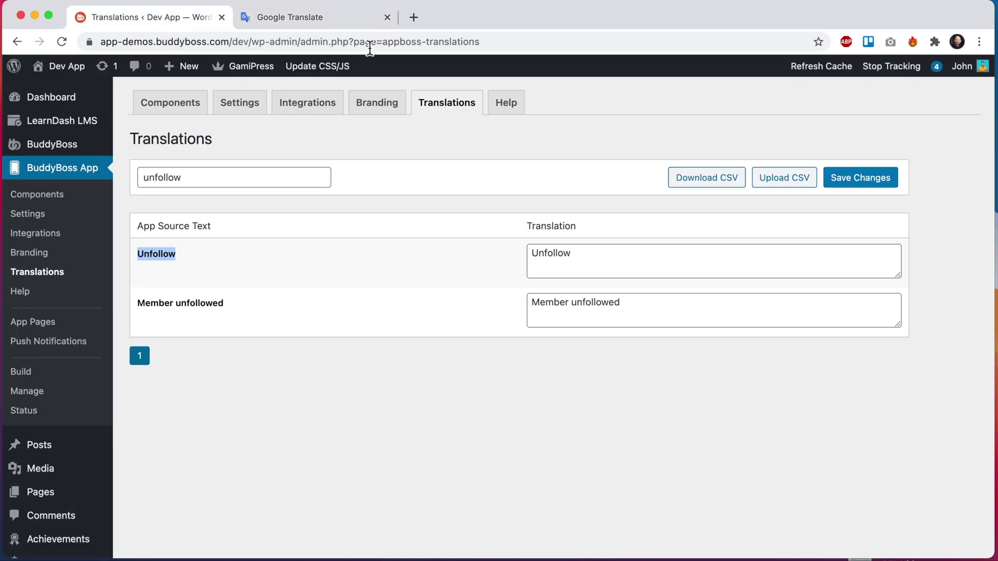
pyautogui.doubleClick(589, 264)
pyautogui.press('super+v')
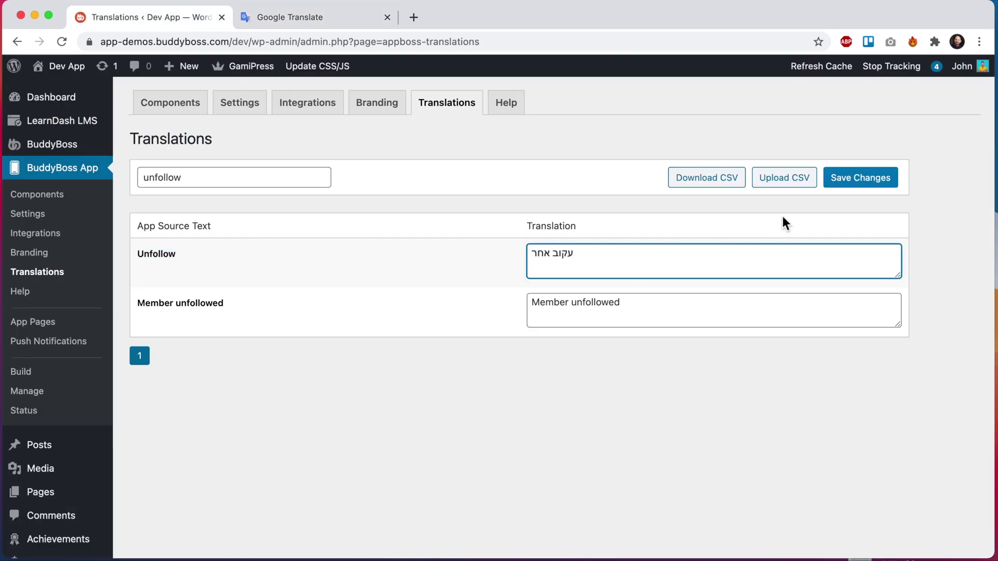
pyautogui.click(861, 193)
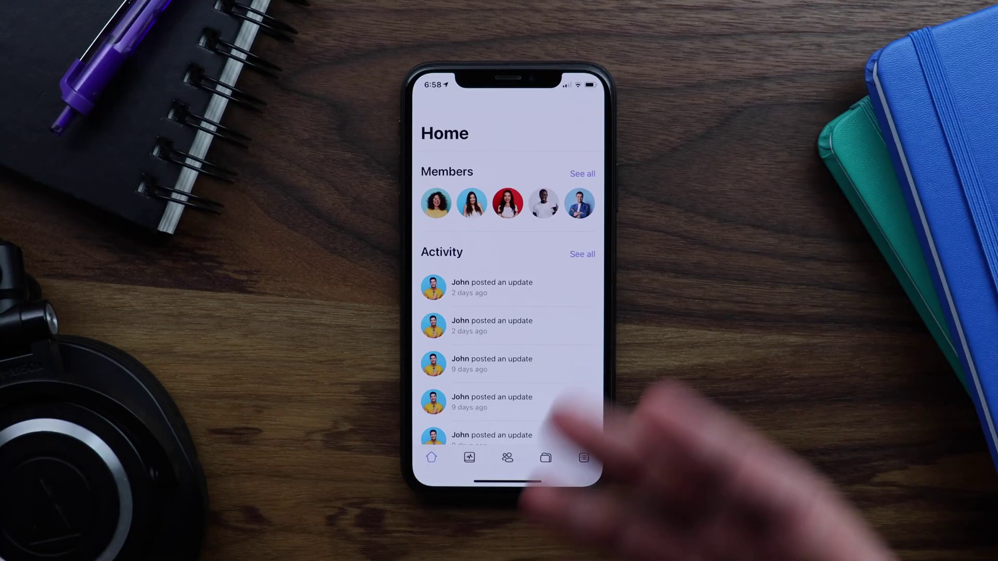
# - Close and relaunch the app, then open Neville's member actions from the Members list
pyautogui.moveTo(546, 468); pyautogui.dragTo(612, 335)
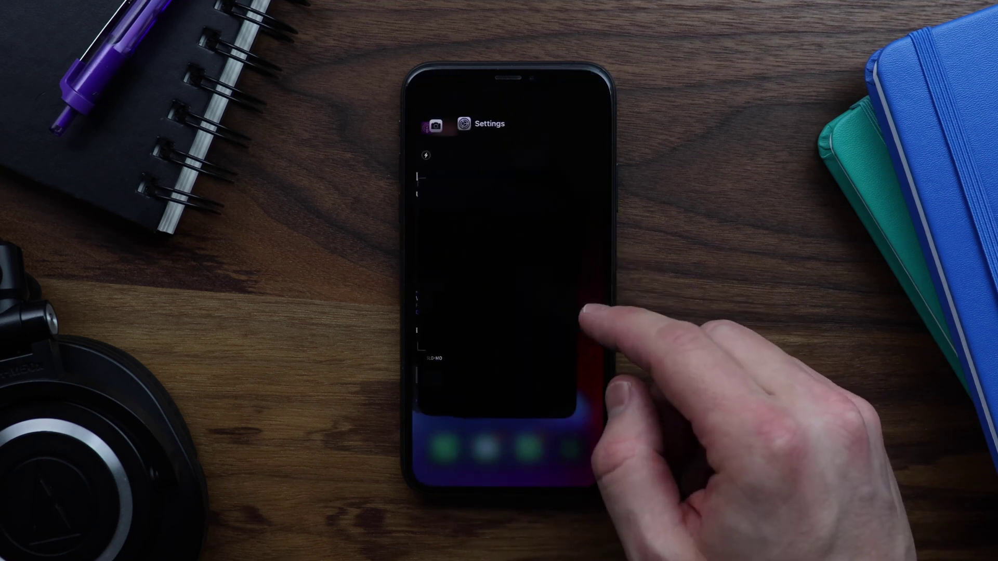
pyautogui.click(597, 332)
pyautogui.click(441, 123)
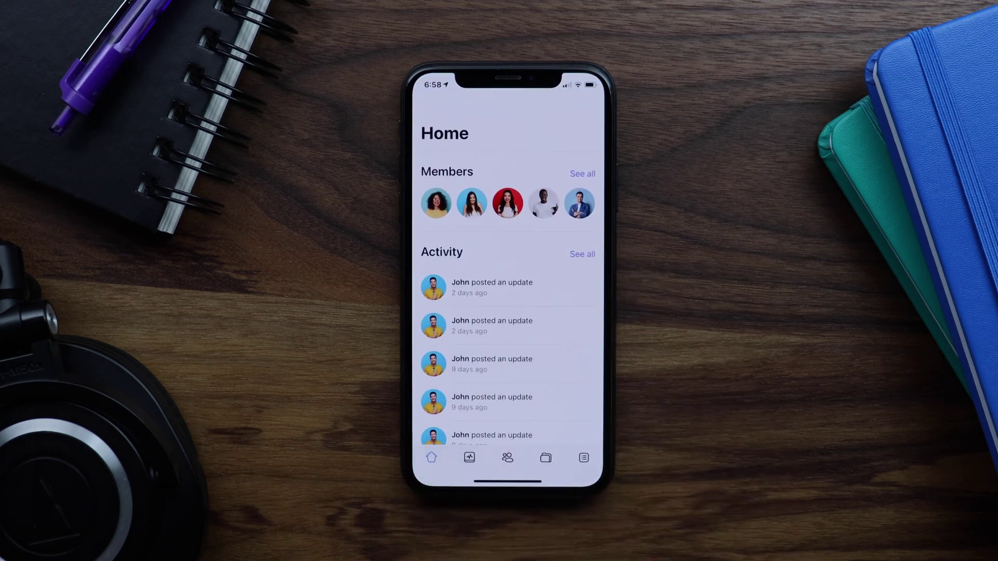
pyautogui.click(507, 457)
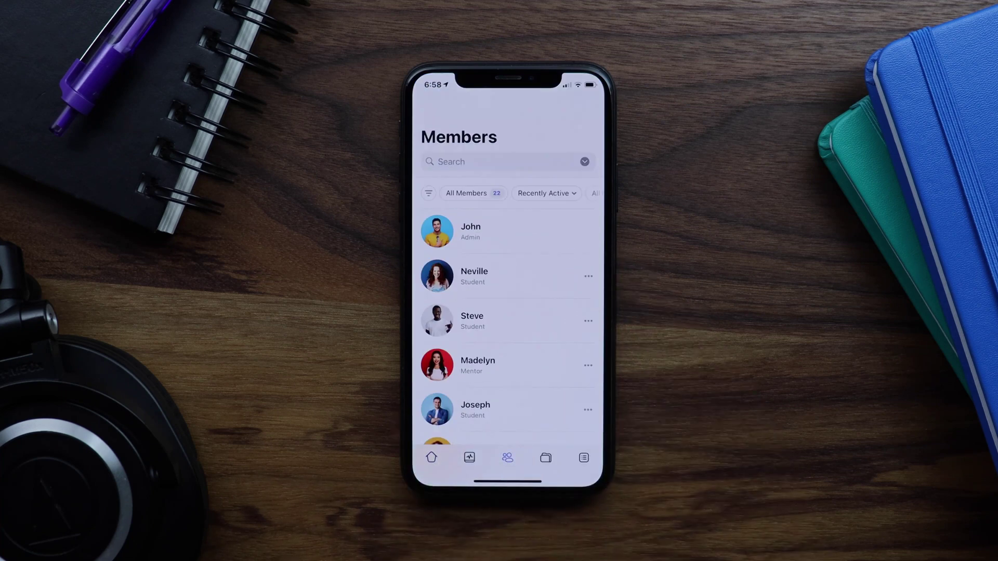
pyautogui.click(587, 276)
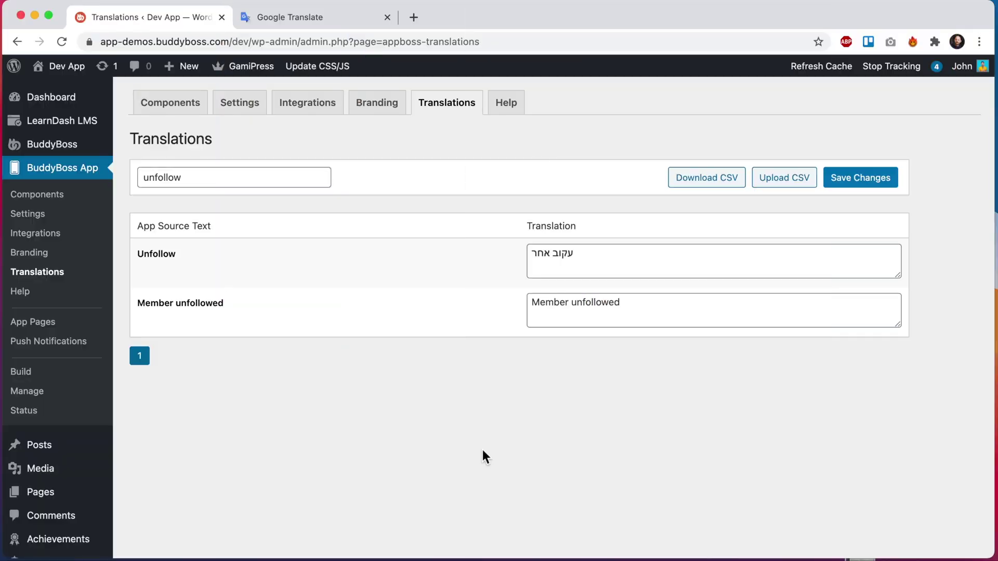
# - Set the Site Language to Arabic (العربية) in General Settings and save
pyautogui.scroll(-5, 331, 400)
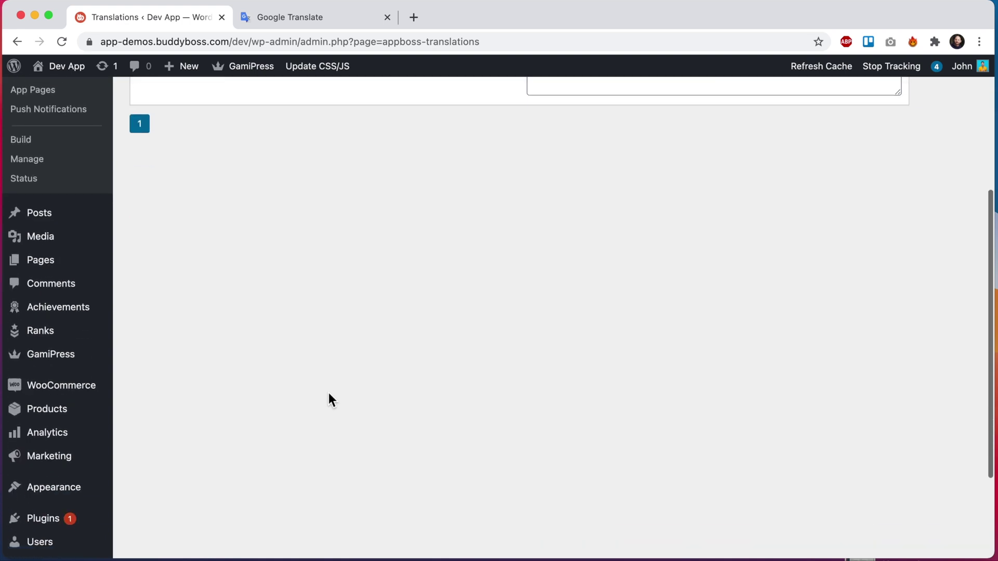
pyautogui.scroll(-2, 328, 400)
pyautogui.moveTo(67, 504)
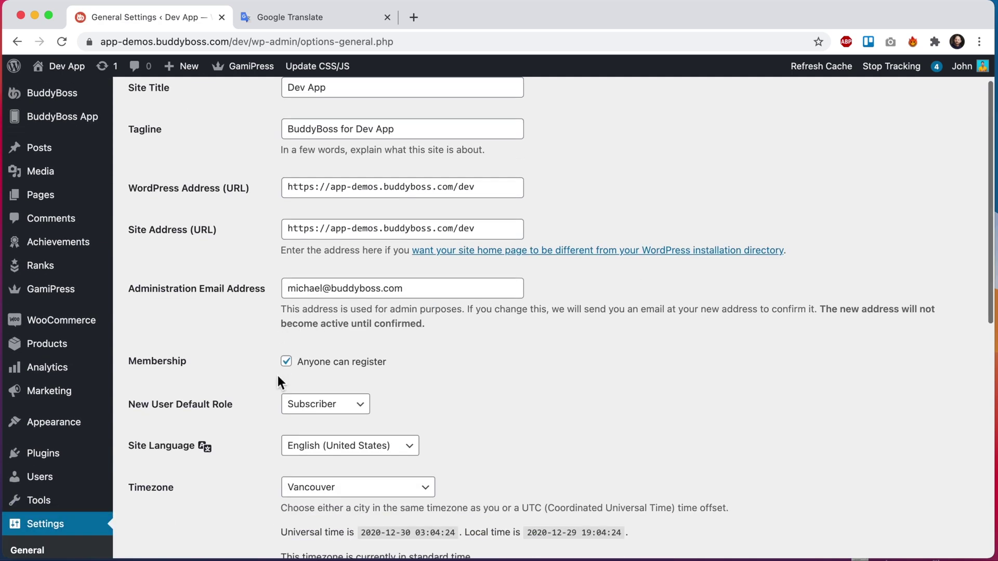
pyautogui.click(348, 406)
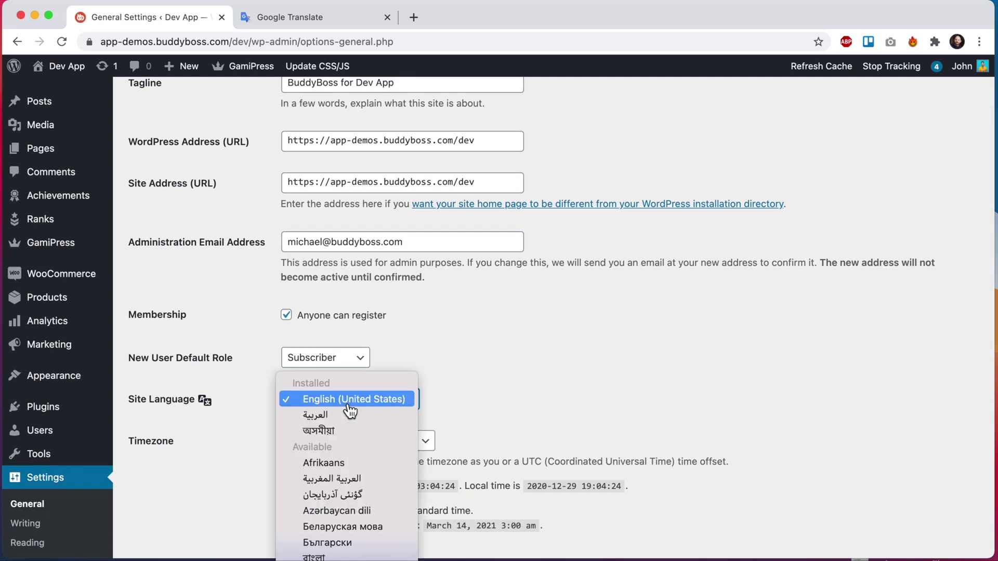
pyautogui.click(350, 415)
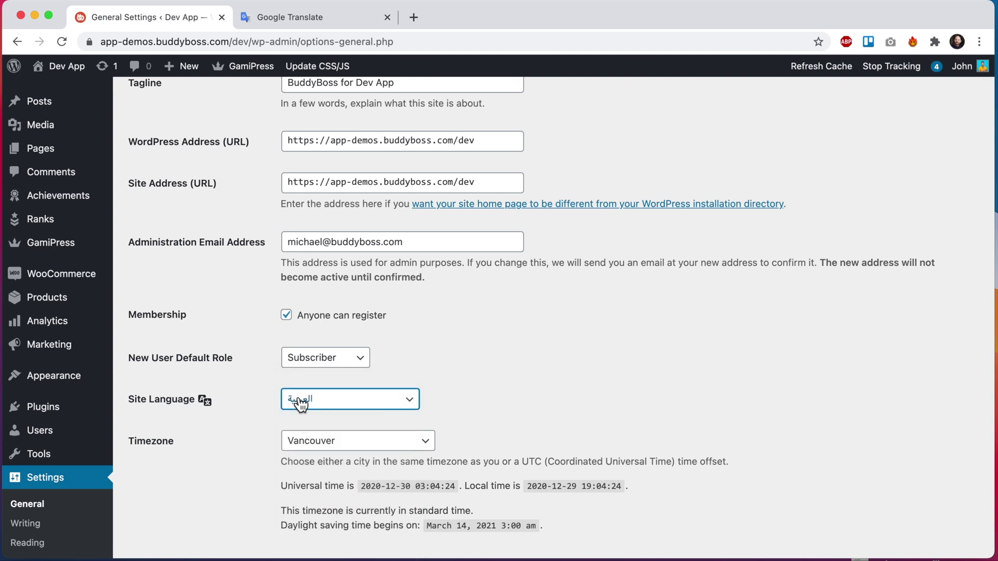
pyautogui.scroll(-10, 245, 419)
pyautogui.click(151, 493)
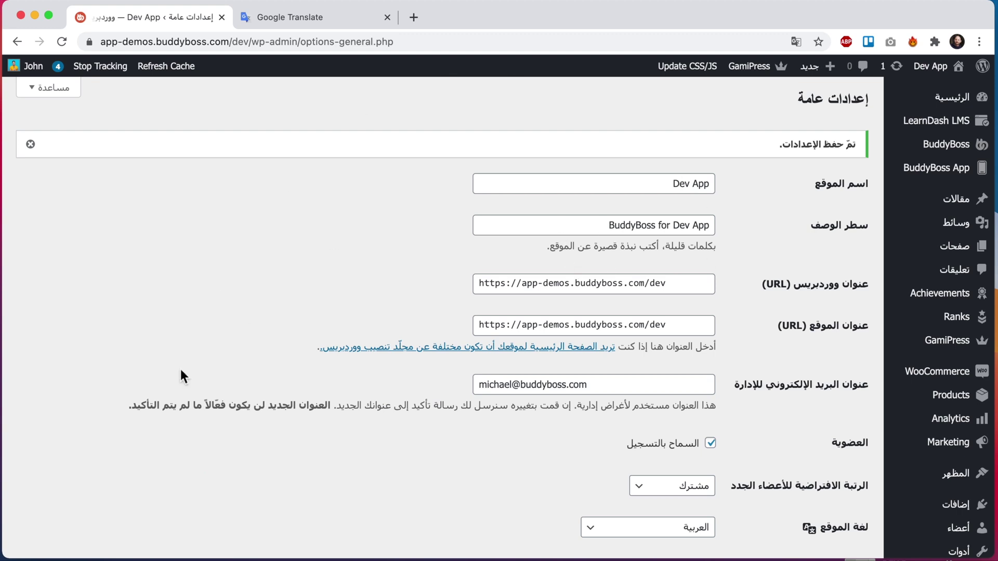
# - Open the live site from the admin-bar menu in a new tab
pyautogui.moveTo(928, 70)
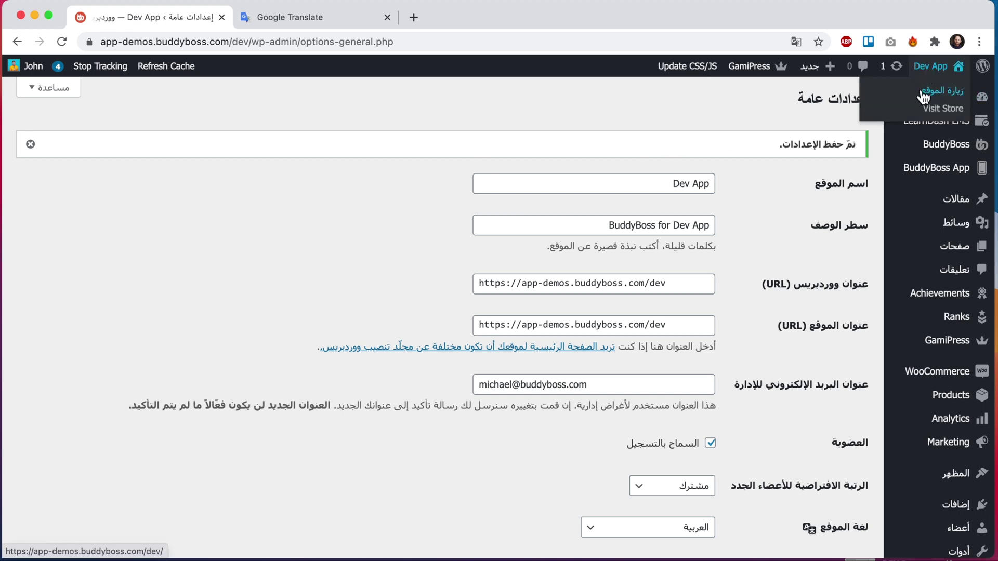
pyautogui.keyDown('super'); pyautogui.click(923, 97); pyautogui.keyUp('super')
pyautogui.click(292, 15)
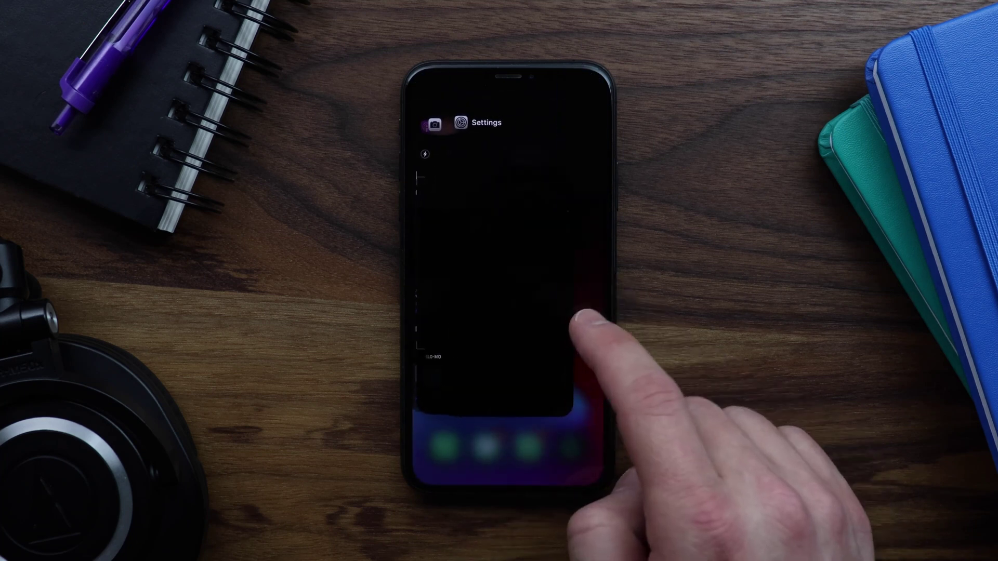
pyautogui.click(441, 116)
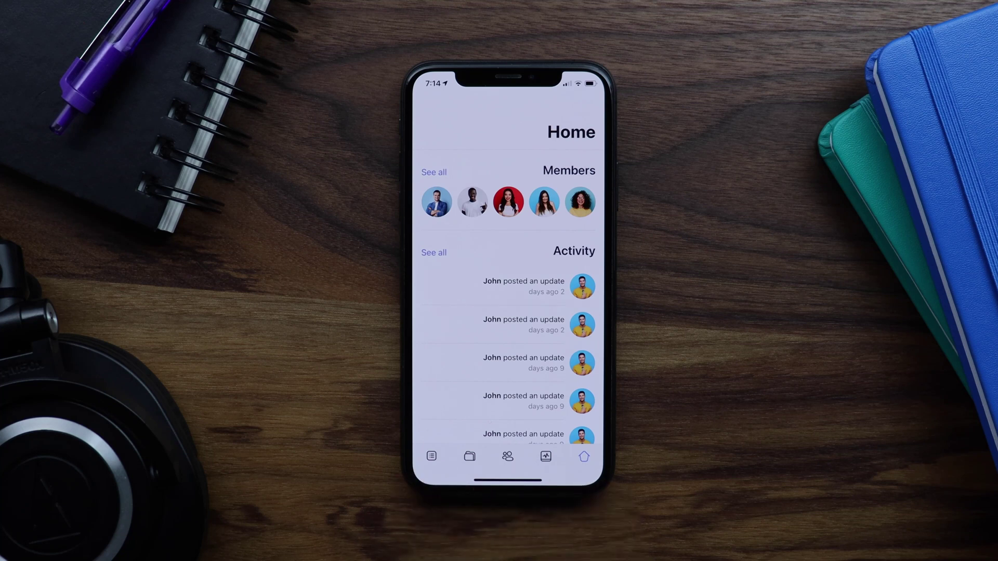
pyautogui.click(580, 202)
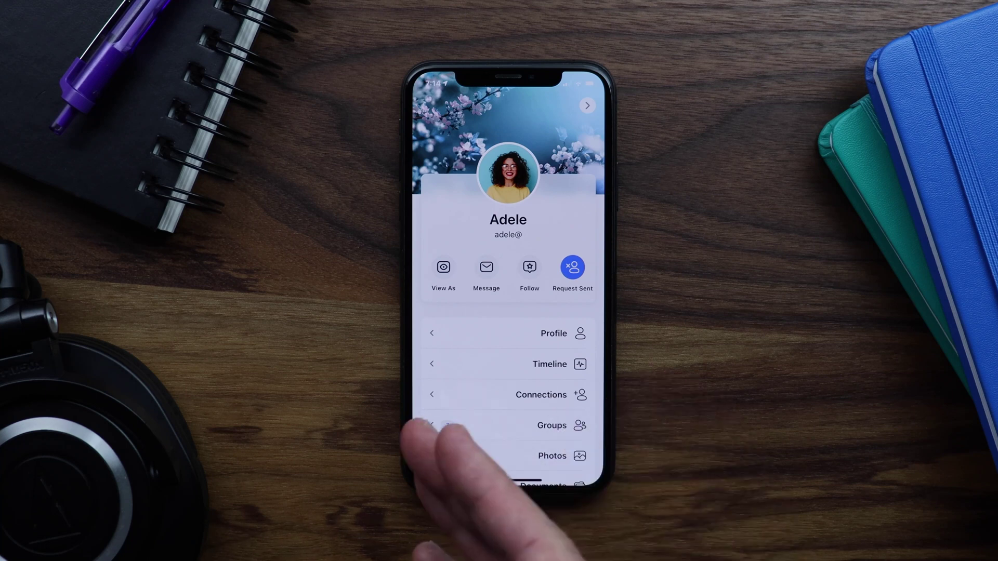
pyautogui.click(587, 106)
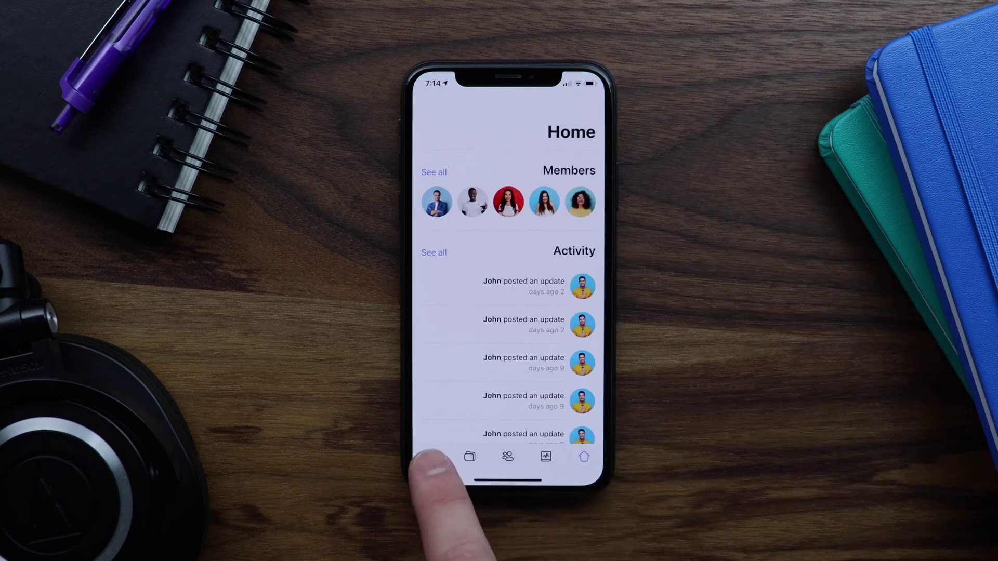
pyautogui.click(432, 456)
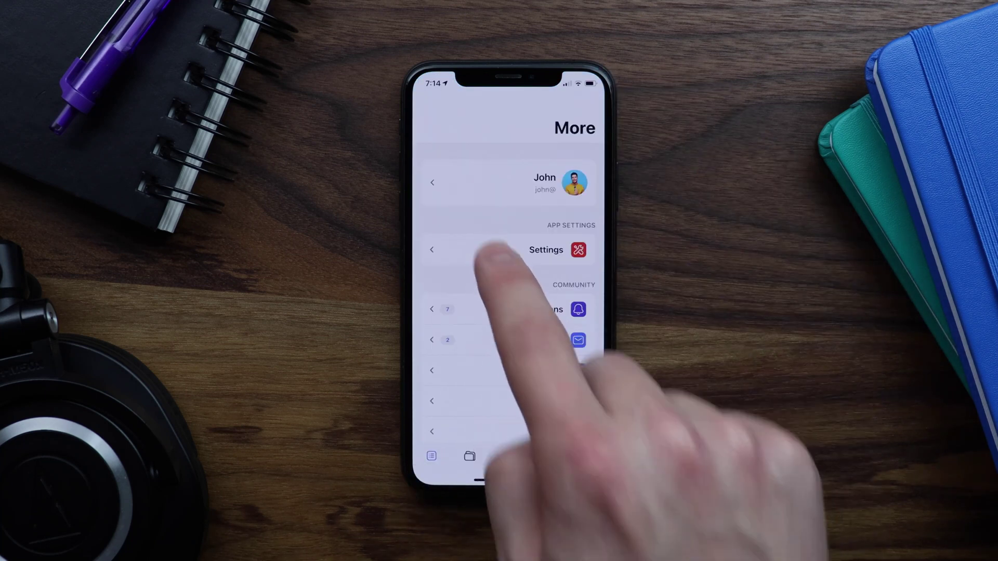
pyautogui.click(540, 249)
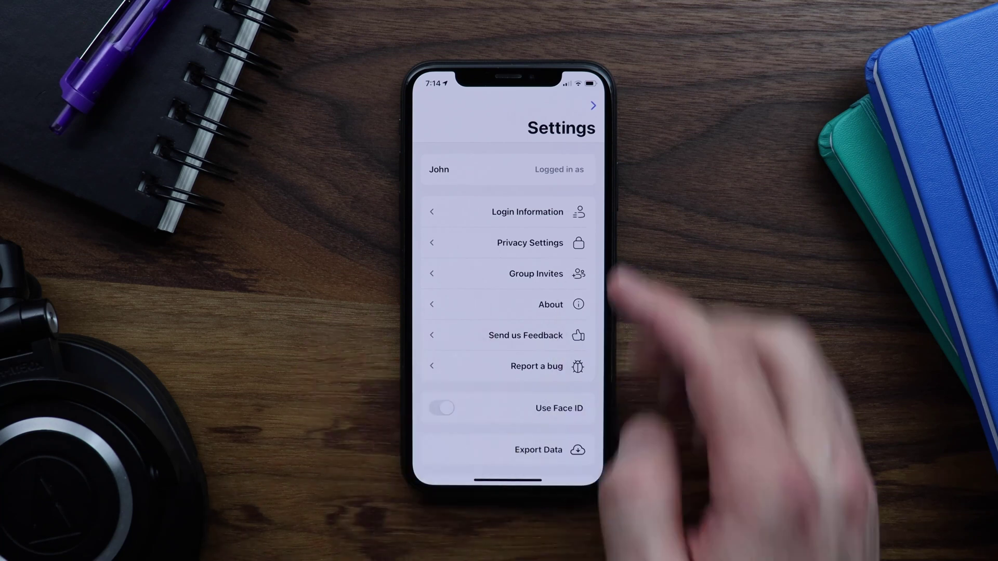
pyautogui.click(593, 105)
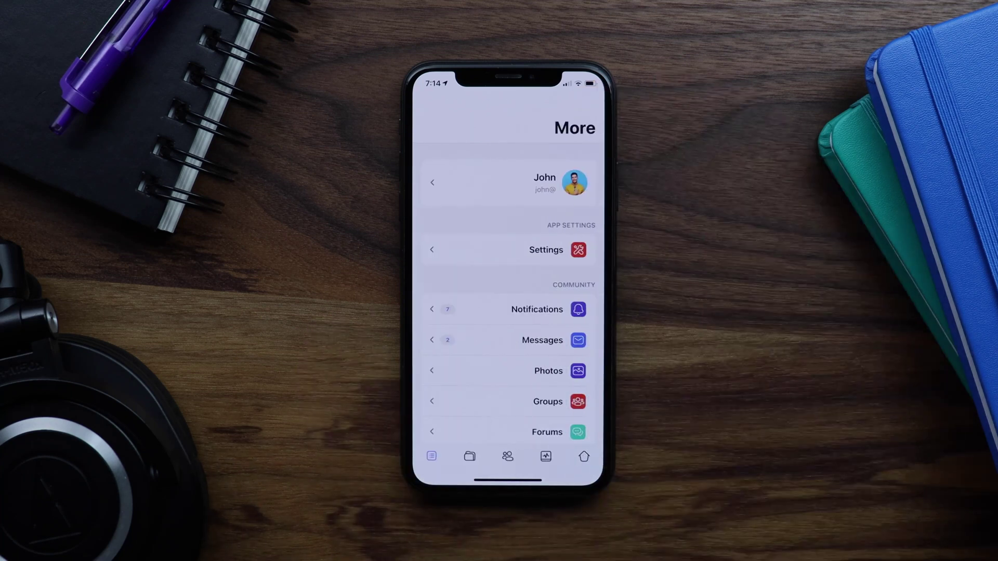
pyautogui.click(507, 456)
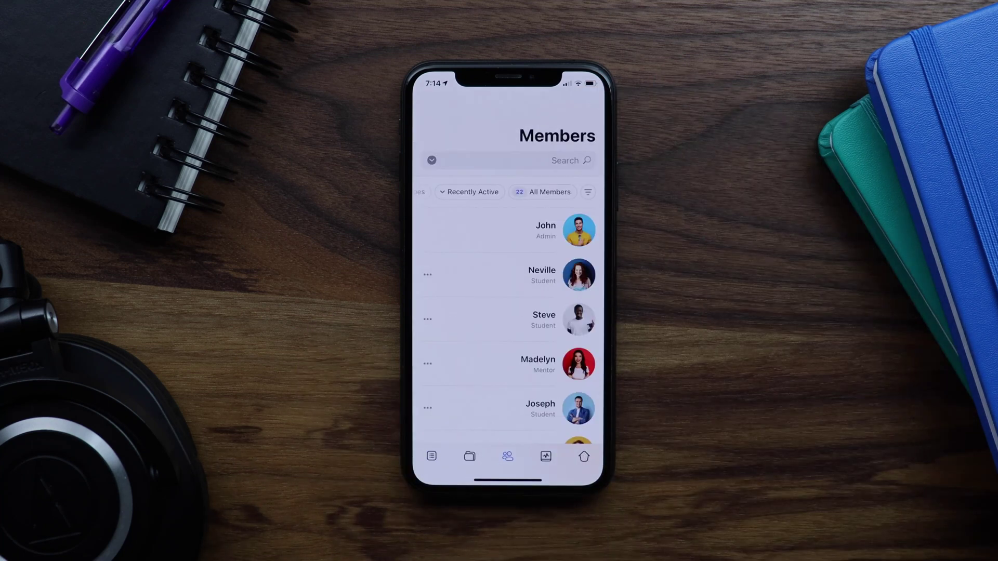
pyautogui.click(427, 275)
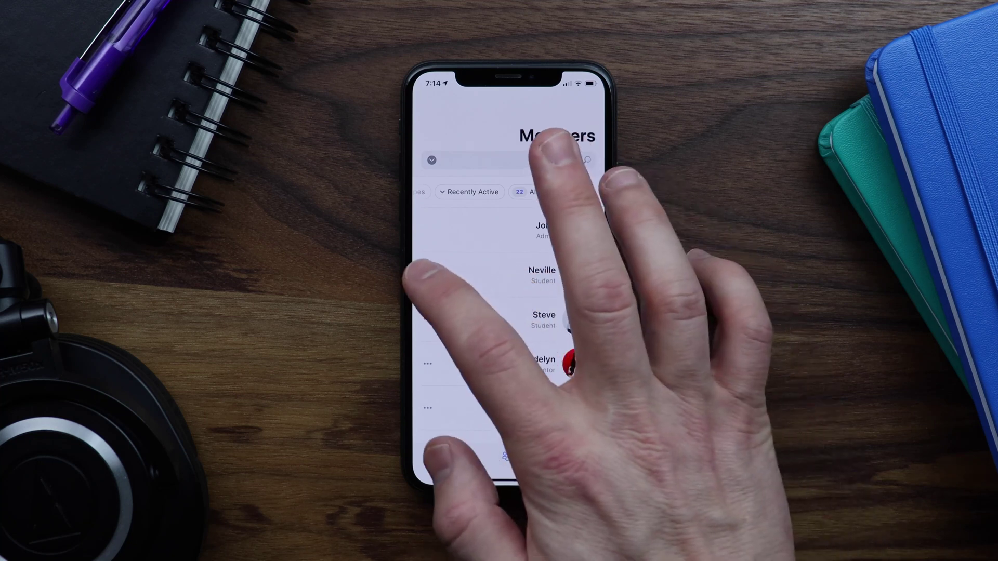